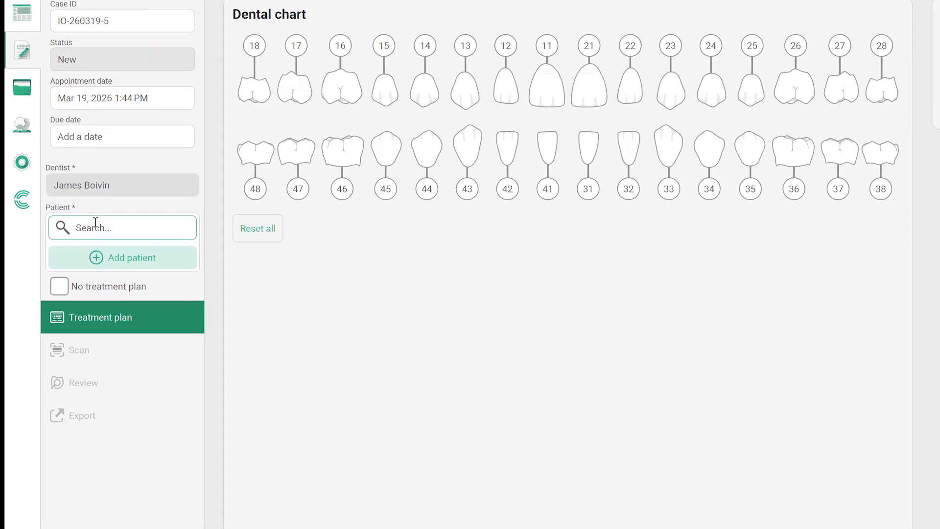
Search by the patient's surname and save a new patient with name, birth date, sex and consent.
text(Br)
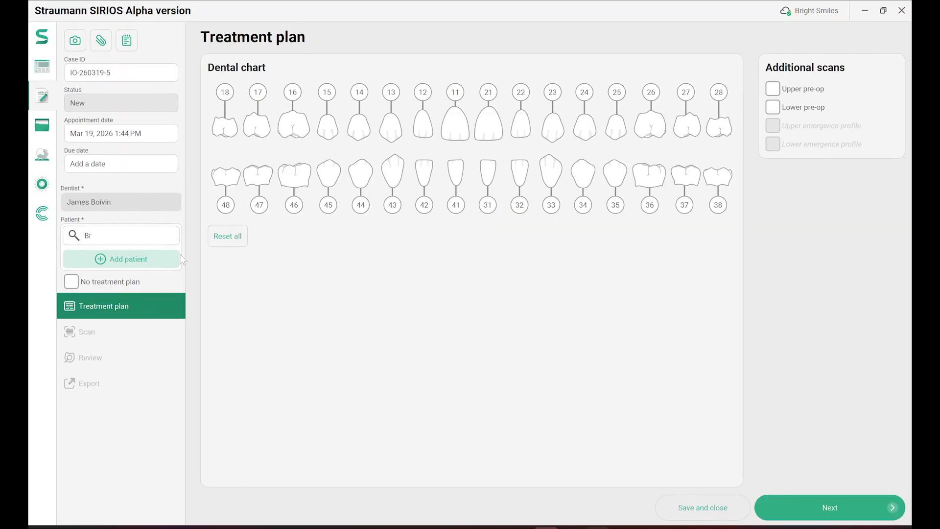
click(158, 261)
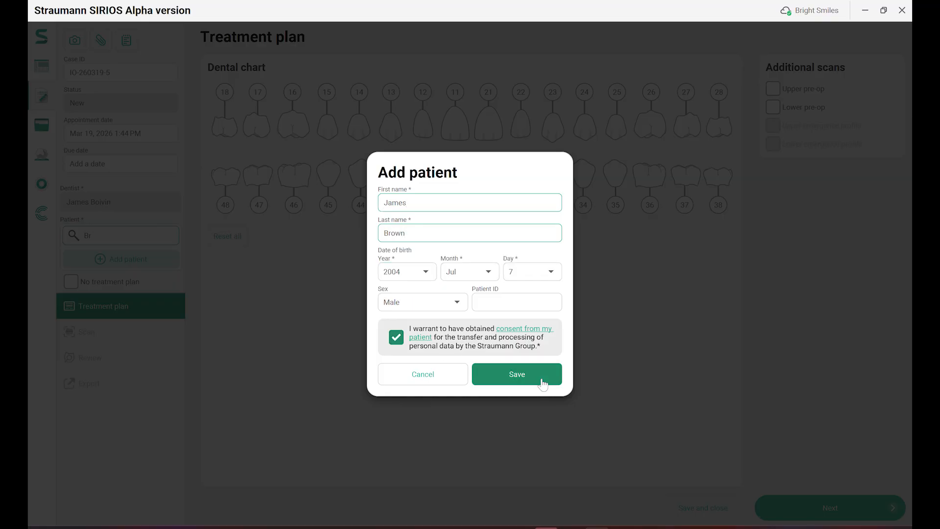
click(542, 380)
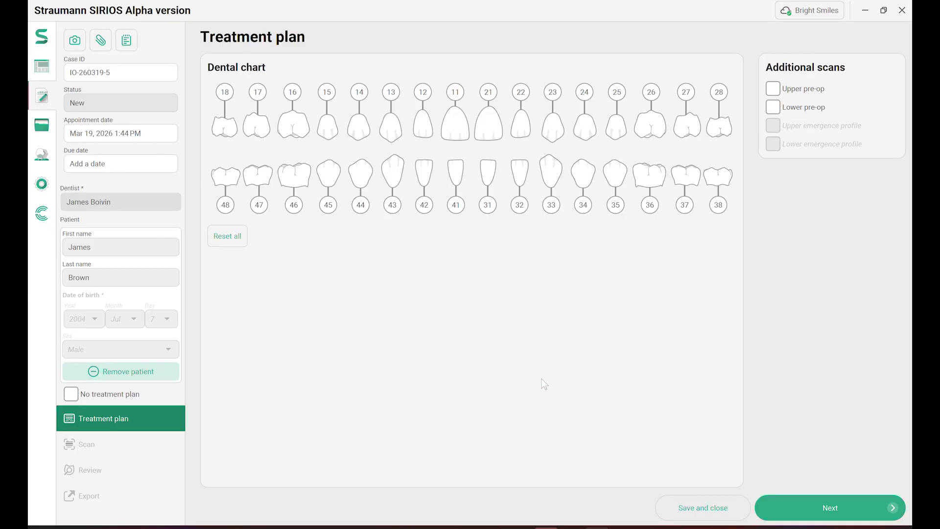
Set tooth 46's restoration to a crown in Zirconia.
click(300, 182)
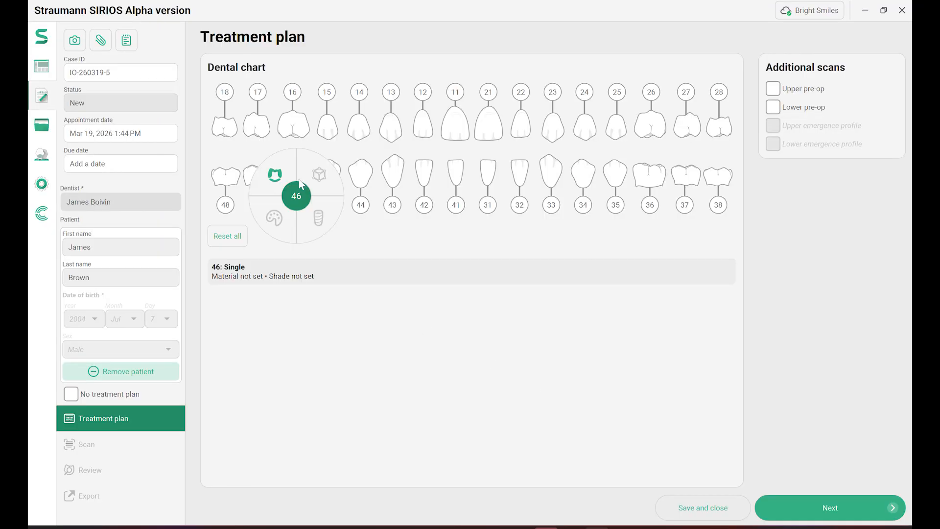
click(287, 182)
click(351, 202)
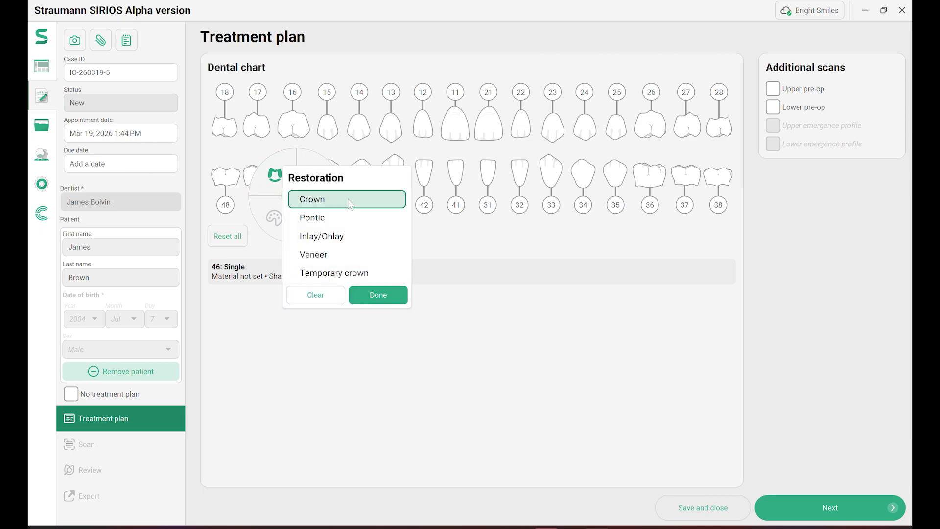
click(393, 290)
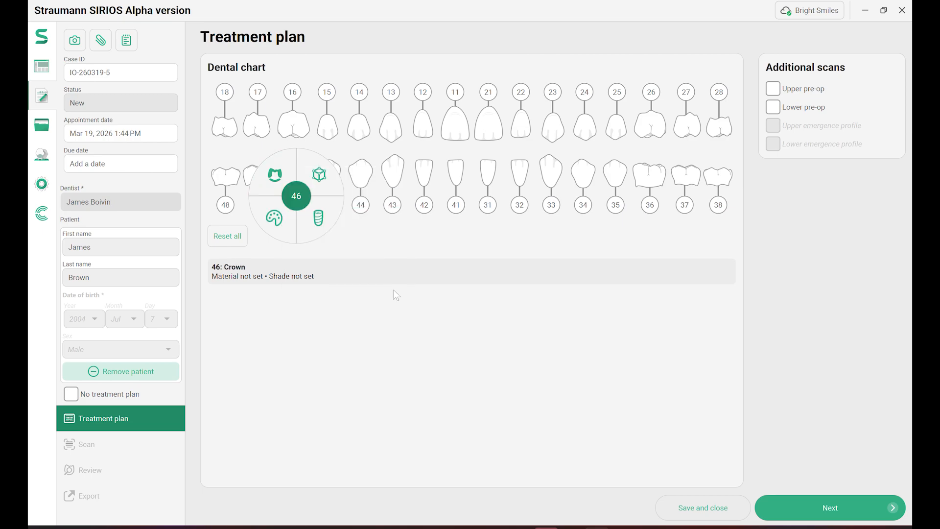
click(336, 183)
click(394, 196)
click(442, 275)
Give tooth 46 central shade A3 from the VITA Classical A1-D4 guide.
click(295, 232)
click(363, 314)
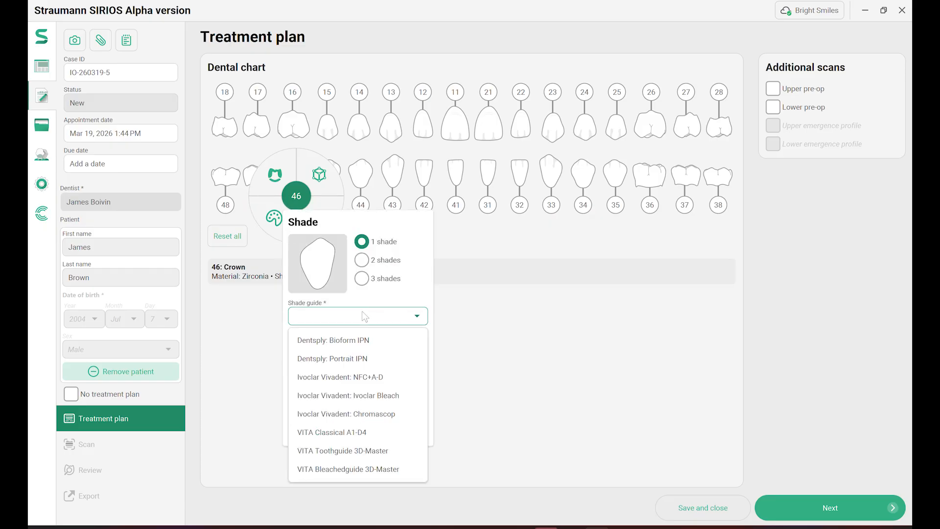
click(375, 431)
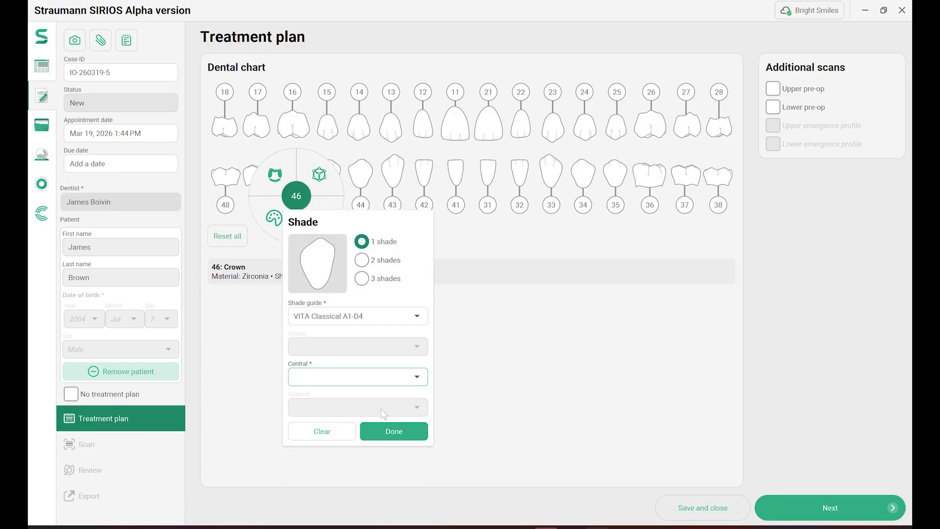
click(385, 375)
click(354, 267)
click(412, 432)
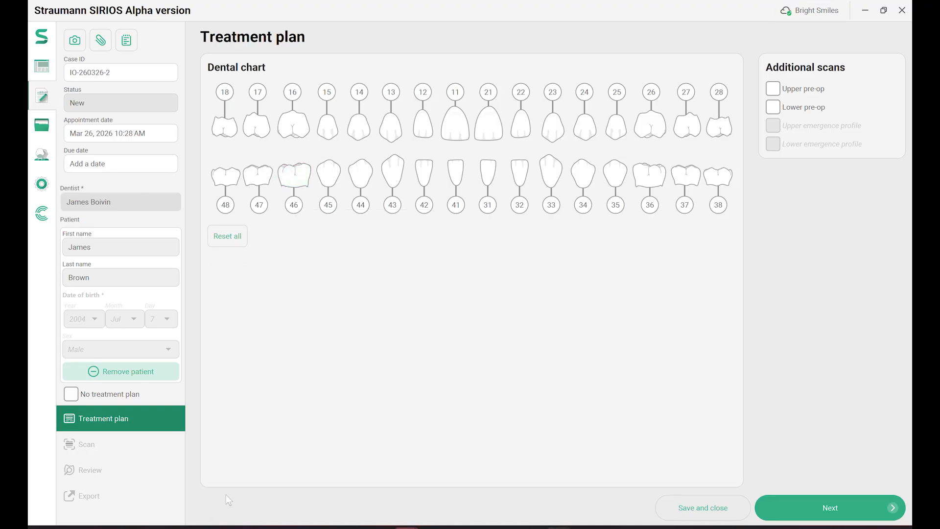
Plan crowns on teeth 45 and 47.
click(259, 202)
click(329, 205)
click(336, 181)
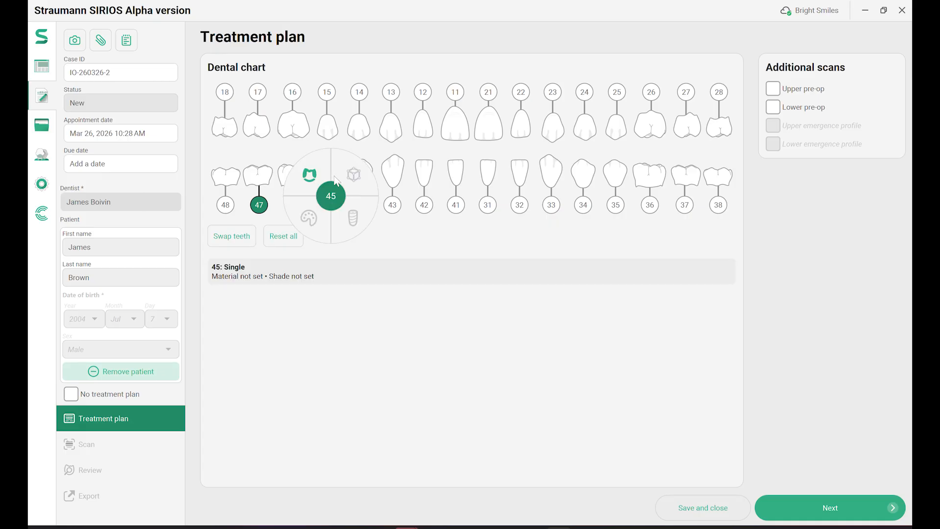
click(309, 175)
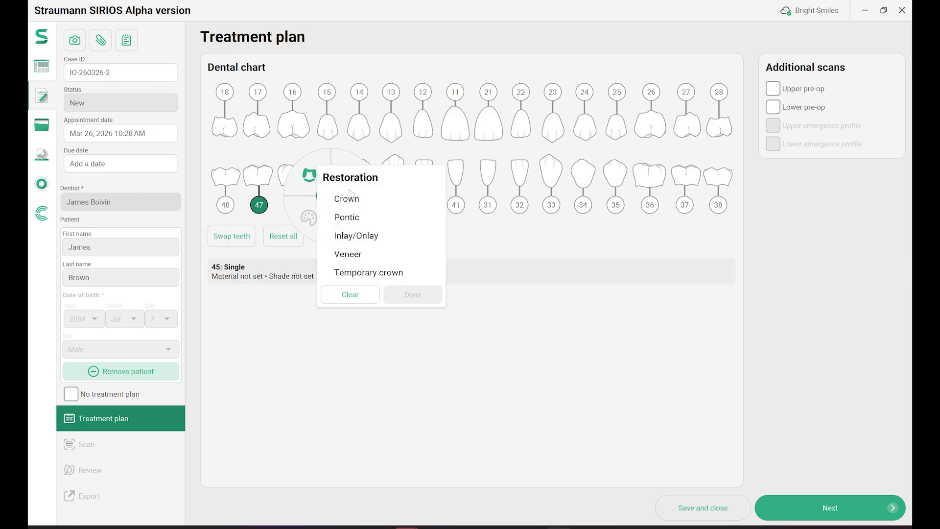
click(356, 198)
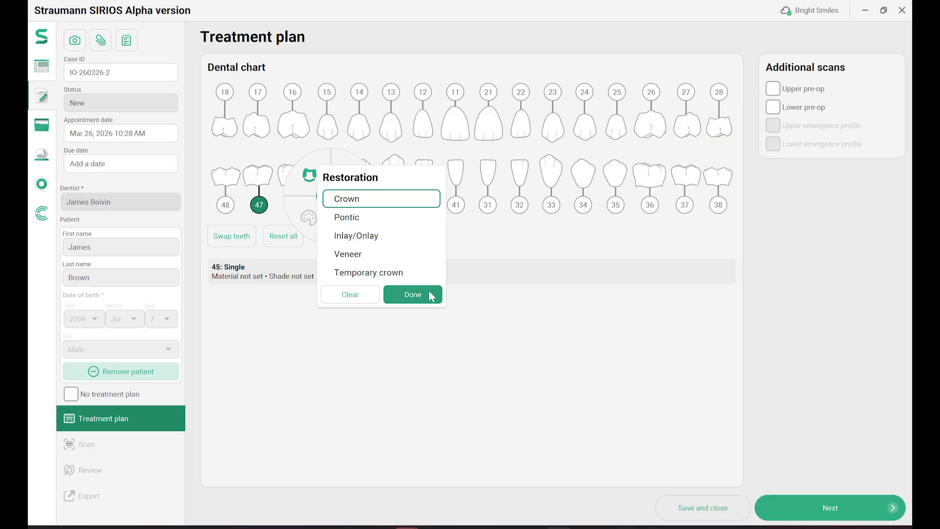
click(431, 294)
Plan a pontic at tooth 46.
click(329, 204)
click(265, 207)
click(289, 181)
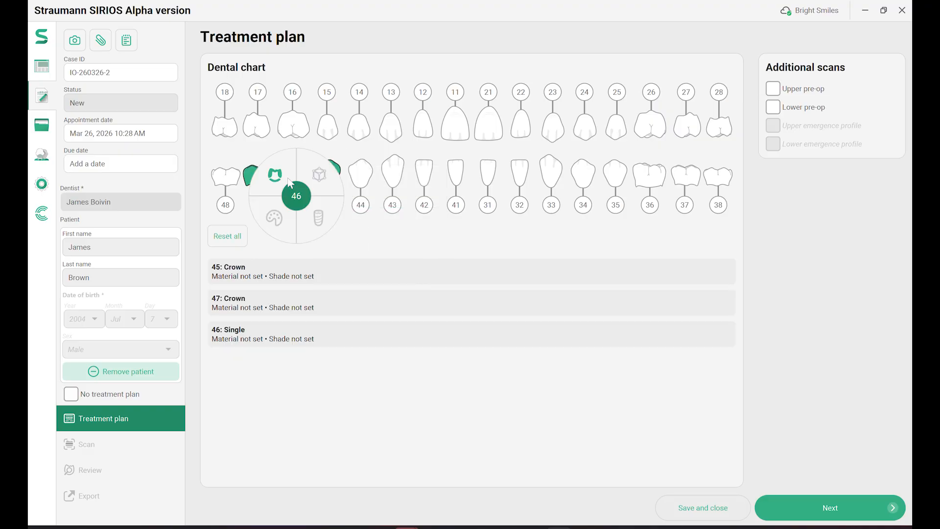
click(290, 183)
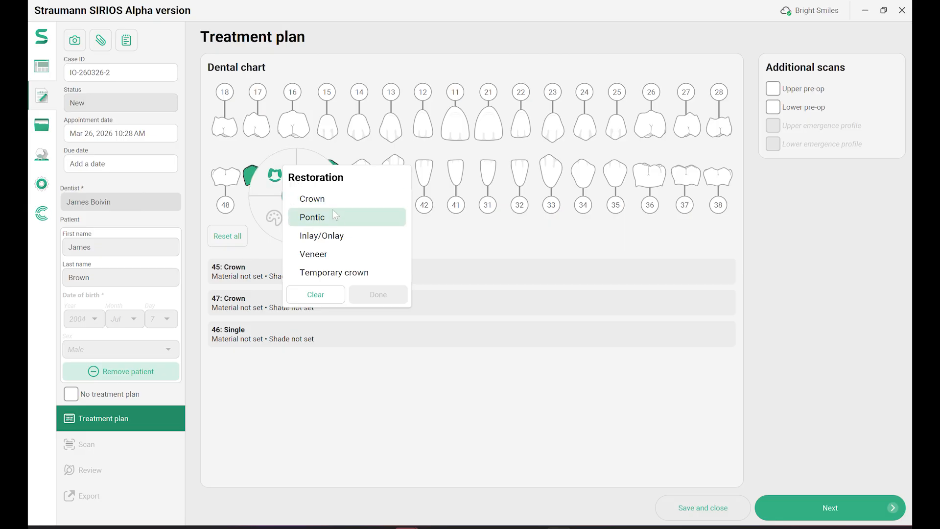
click(357, 217)
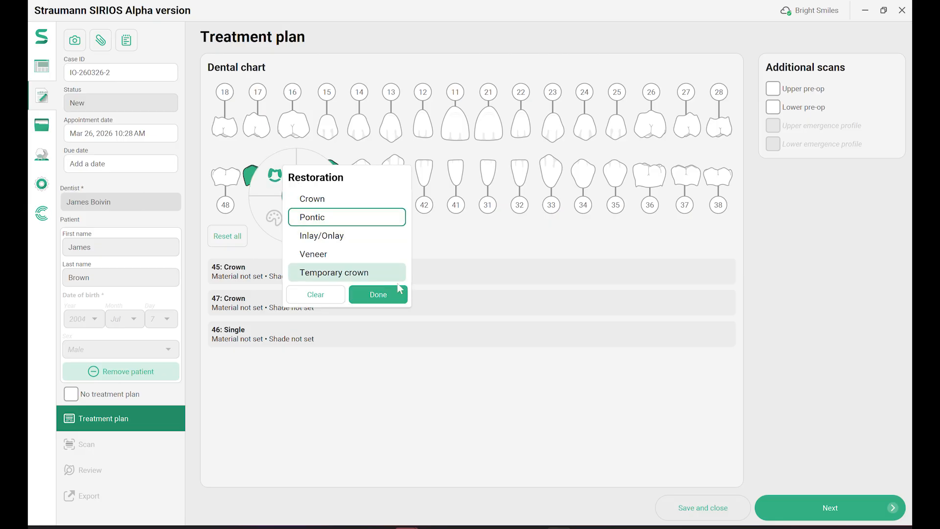
click(394, 296)
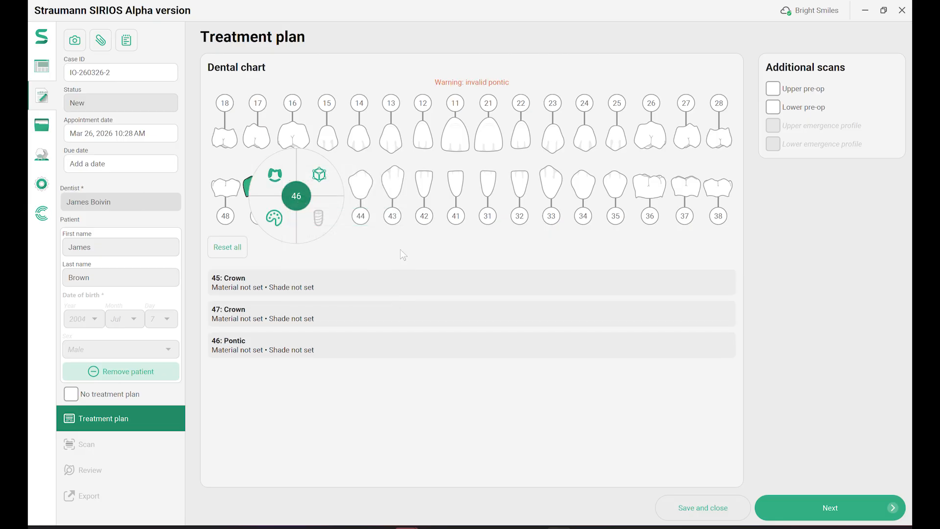
Set the material of teeth 45, 46 and 47 to Zirconia.
click(328, 216)
click(294, 217)
click(262, 215)
click(262, 193)
click(284, 185)
click(337, 210)
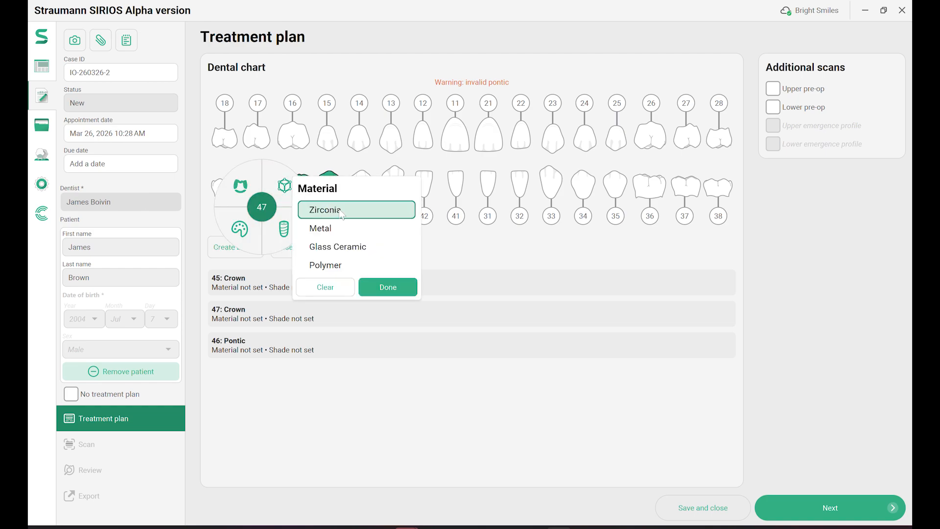
click(406, 289)
Give teeth 45–47 shade A3 and join them into one bridge.
click(240, 229)
click(346, 386)
click(313, 235)
click(385, 443)
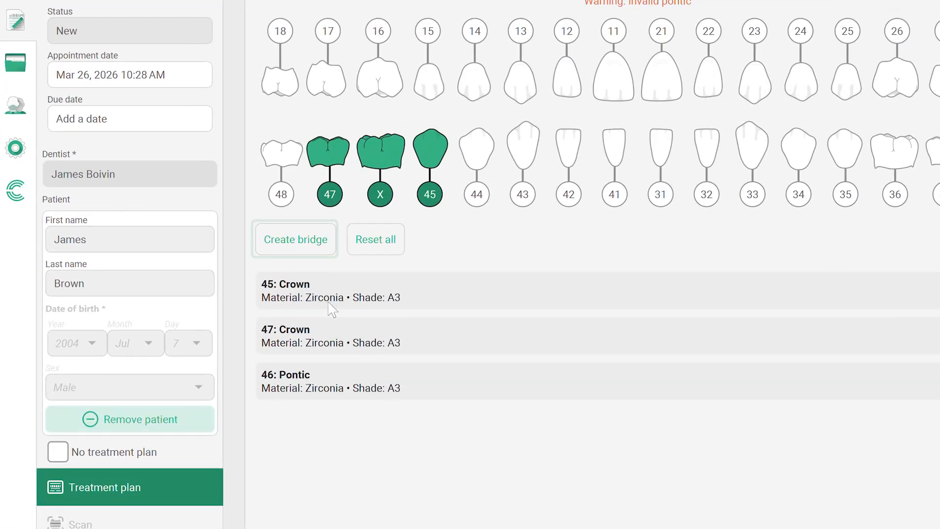
click(323, 248)
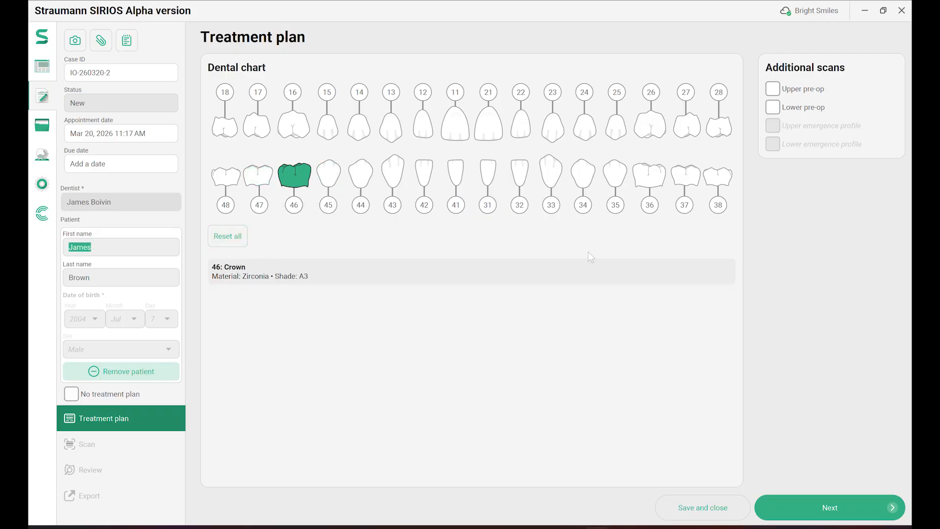
Add Lower pre-op as an additional scan and proceed to scanning.
click(772, 110)
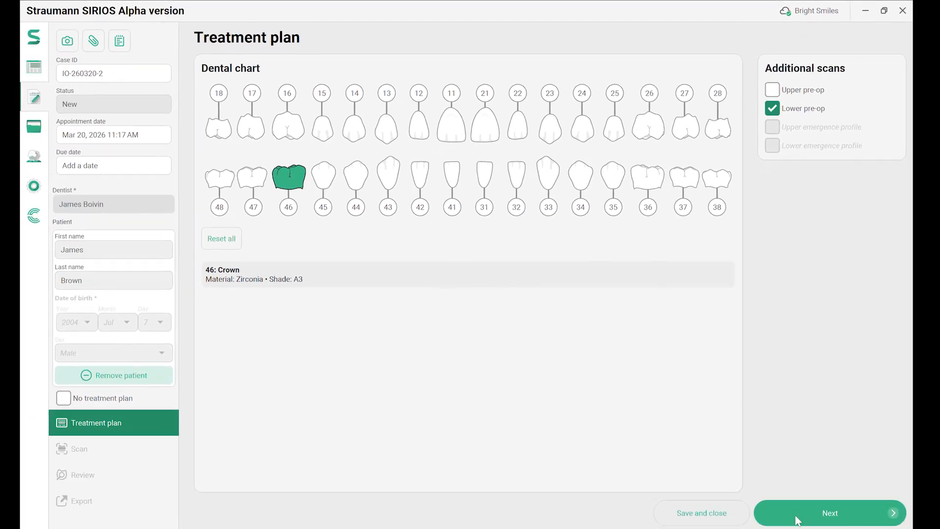
click(795, 508)
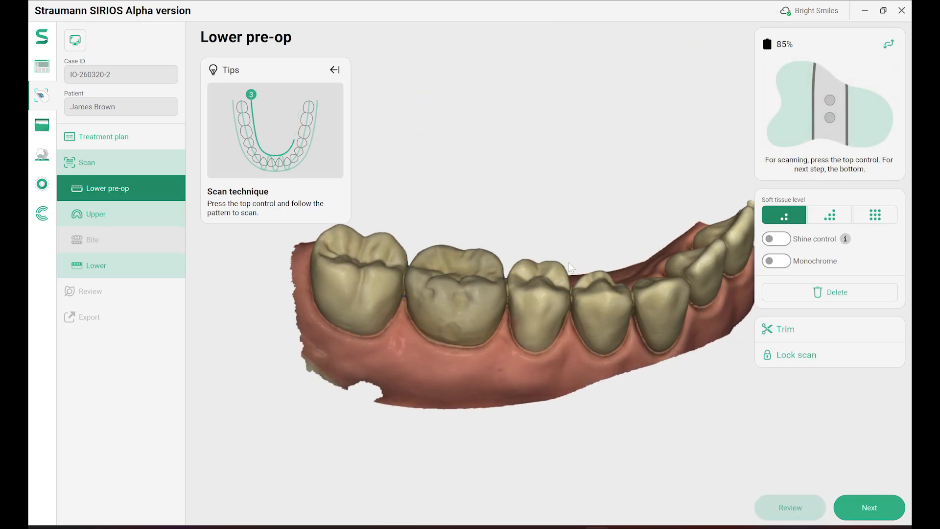
Check the lower pre-op model from above, then advance through Upper to the Bite step.
drag(569, 264, 580, 319)
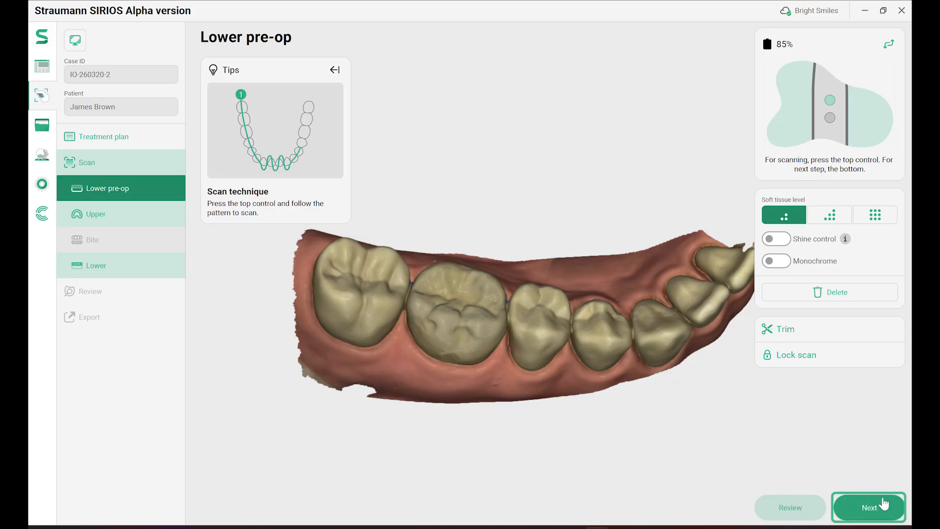
click(884, 504)
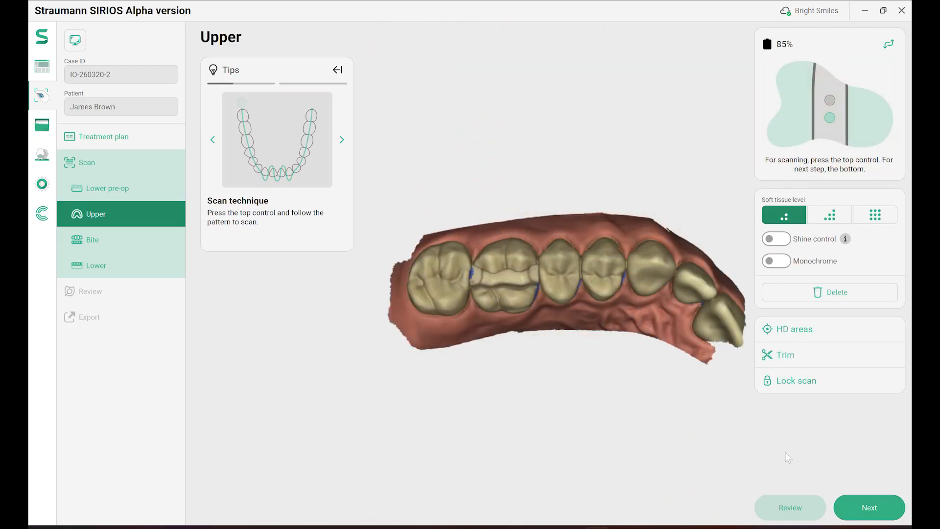
click(857, 508)
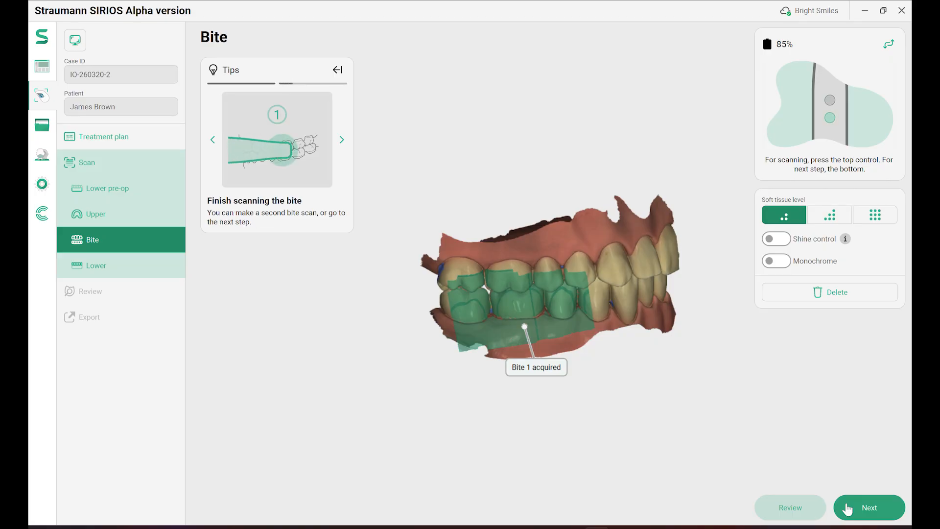
On the Lower scan, add an HD area circle around the prepared molar.
click(848, 510)
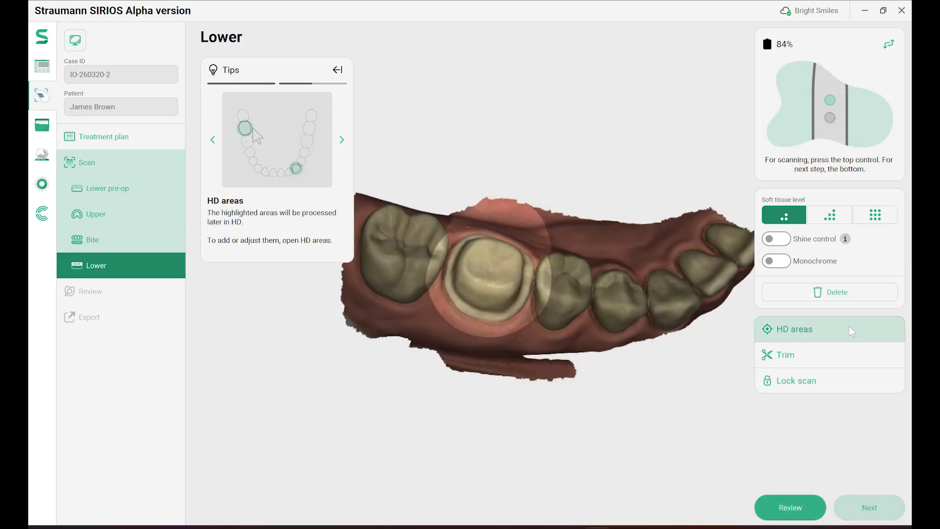
click(852, 332)
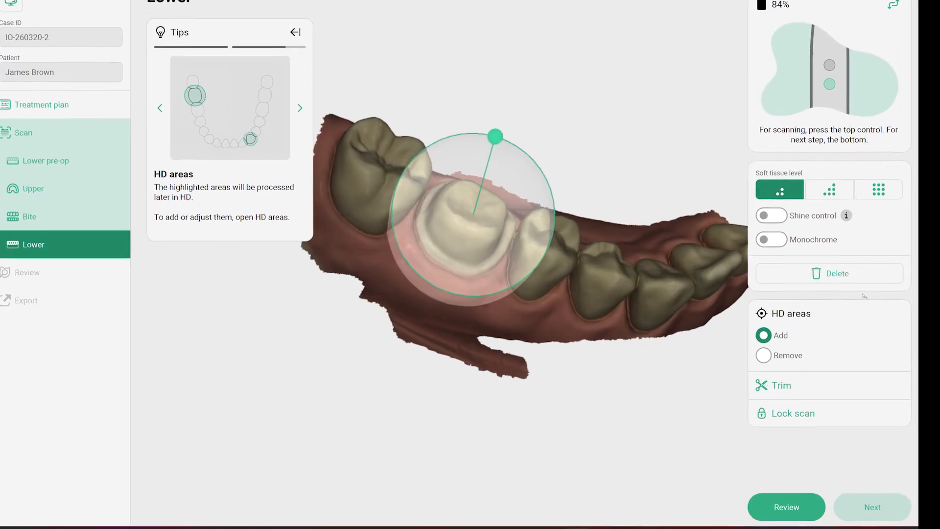
click(859, 314)
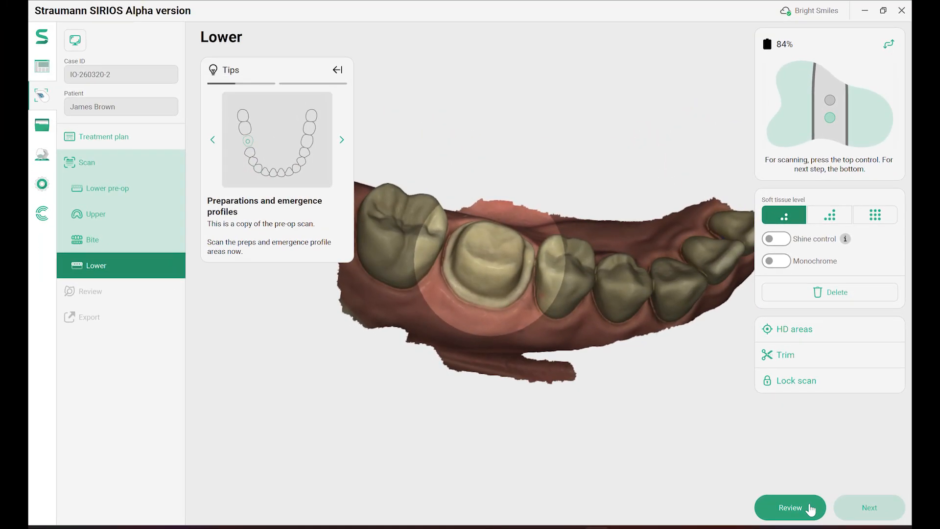
In Review, hide the upper jaw and pre-op overlay and turn off closed bite.
click(807, 510)
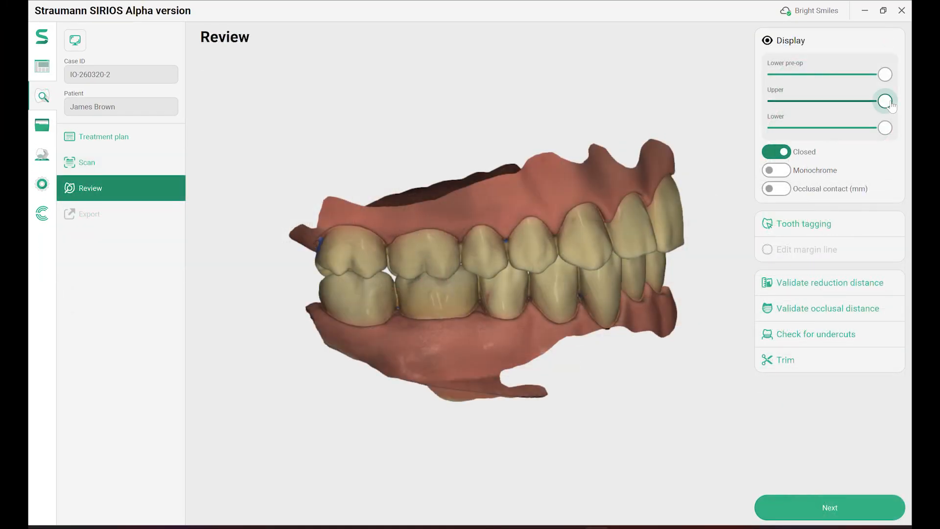
drag(885, 101, 775, 101)
drag(556, 296, 577, 342)
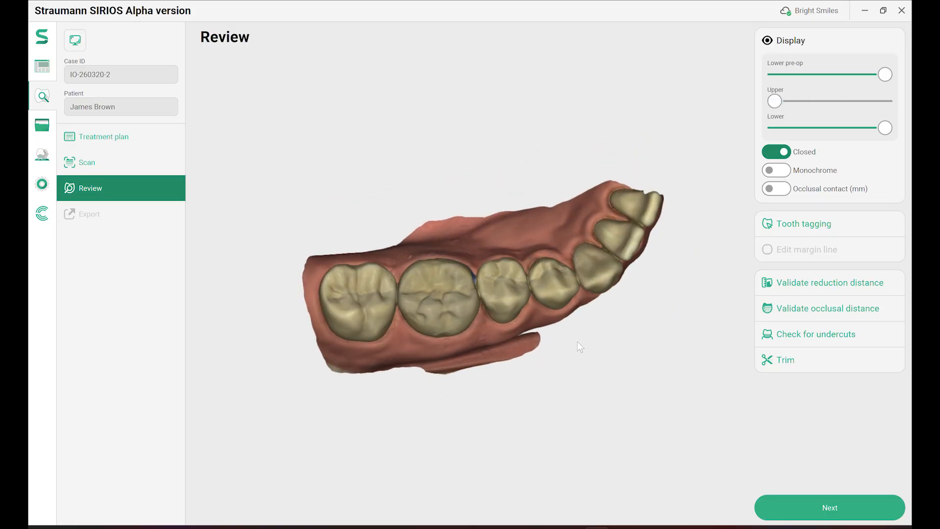
drag(885, 75, 769, 124)
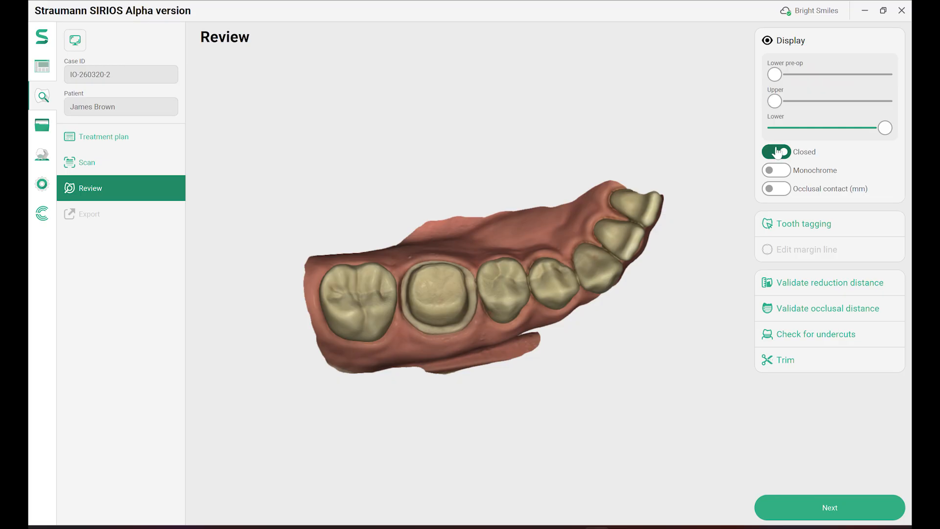
click(777, 152)
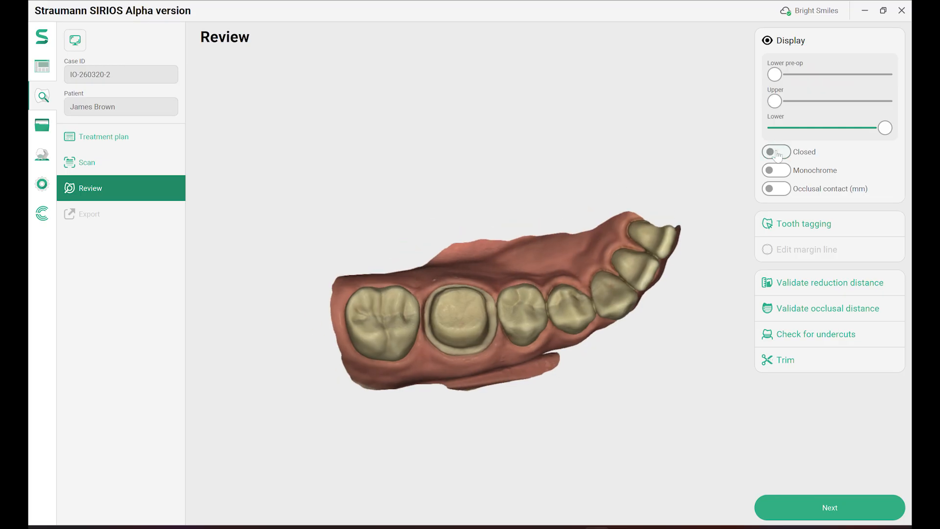
right_drag(556, 344, 515, 226)
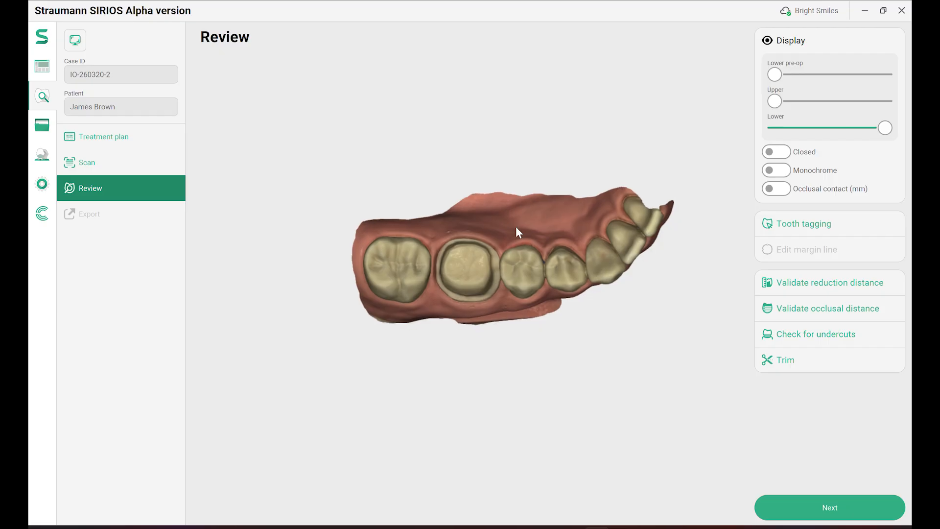
scroll(517, 227, up, 2)
Tag the prepared molar as tooth 46 and show its reduction distance map.
click(862, 221)
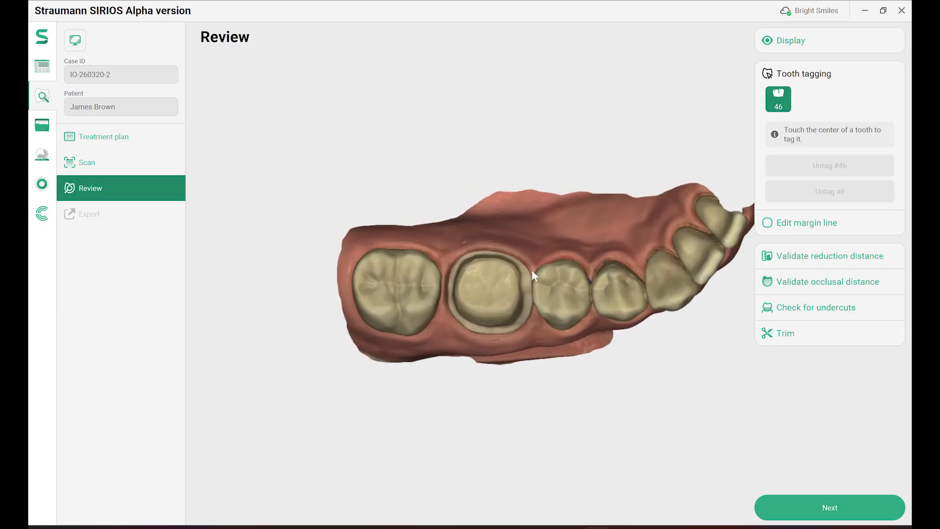
click(486, 289)
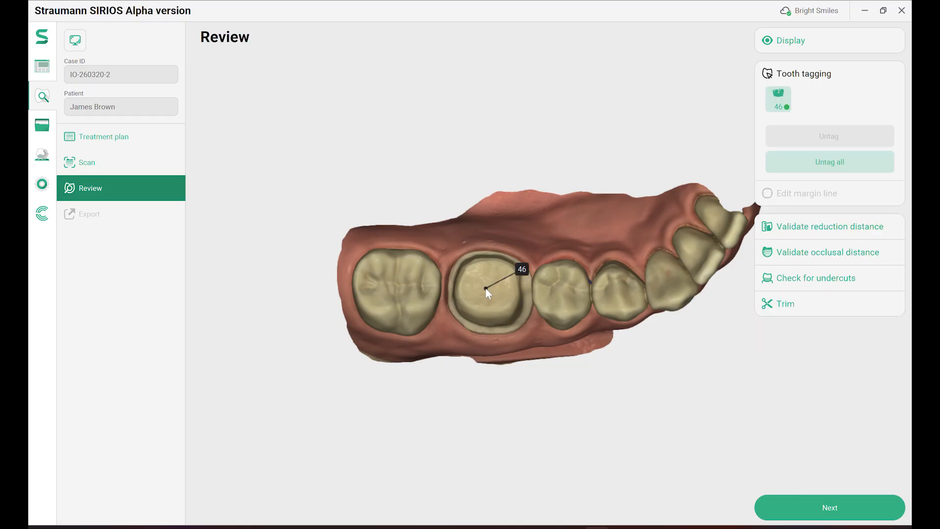
click(850, 230)
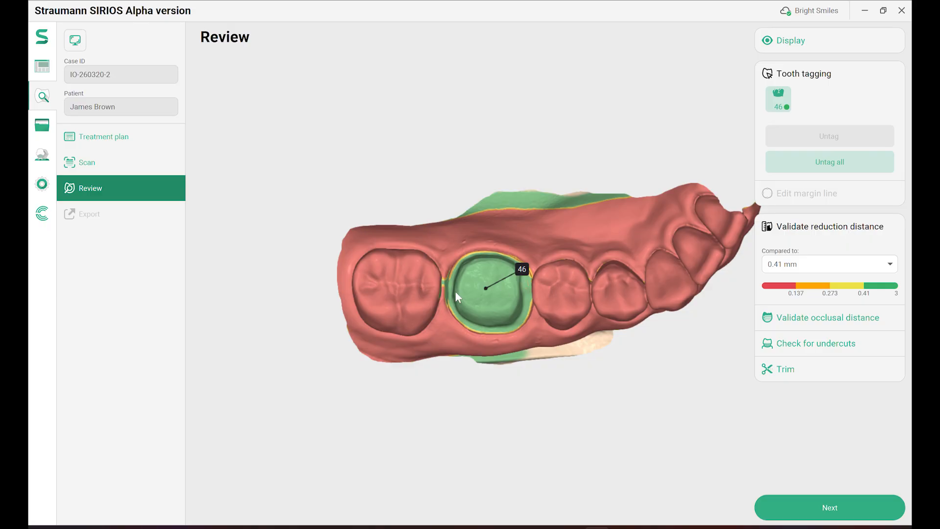
mouse_move(464, 284)
Trim the loose gum flap from the lower scan with a lasso outline.
click(871, 224)
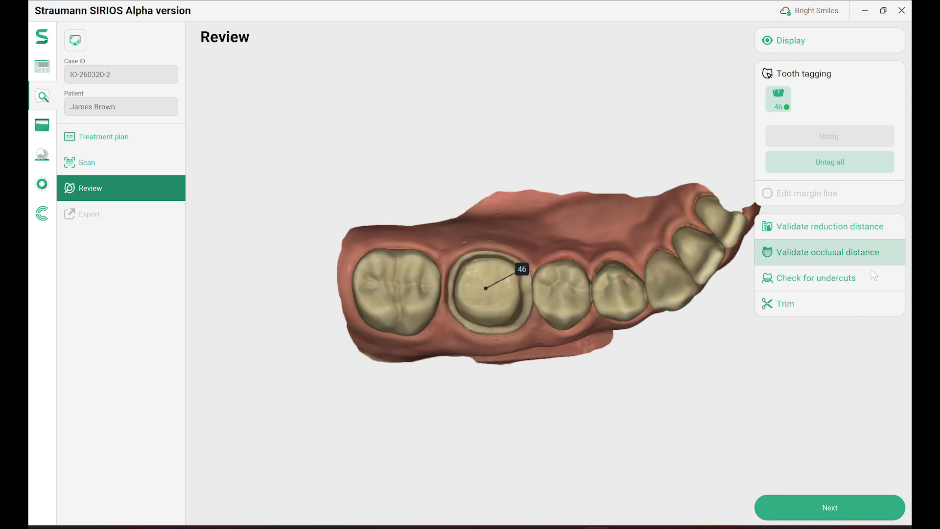
click(873, 304)
mouse_move(610, 215)
mouse_down()
mouse_move(472, 168)
mouse_move(509, 216)
mouse_move(578, 176)
mouse_move(646, 169)
mouse_up()
right_drag(598, 377, 638, 348)
mouse_move(638, 348)
mouse_down()
mouse_move(443, 388)
mouse_move(692, 391)
mouse_up()
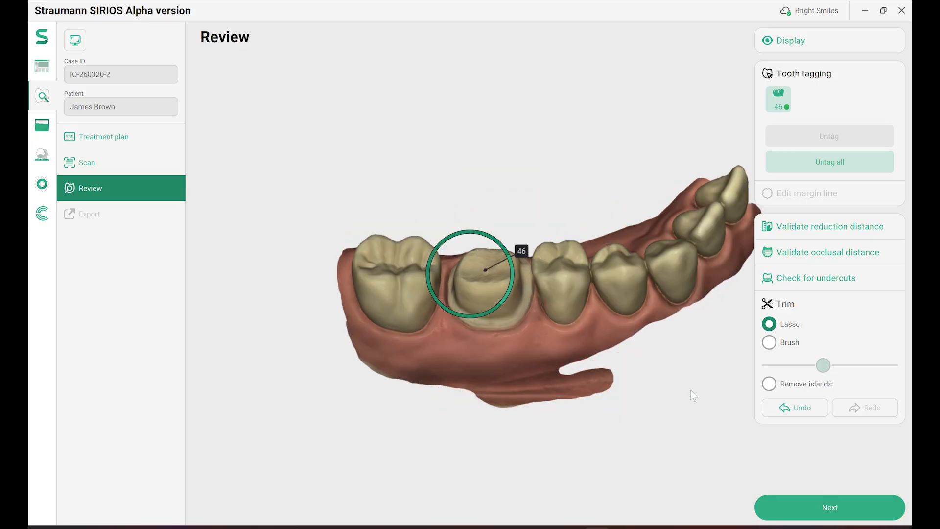
click(835, 302)
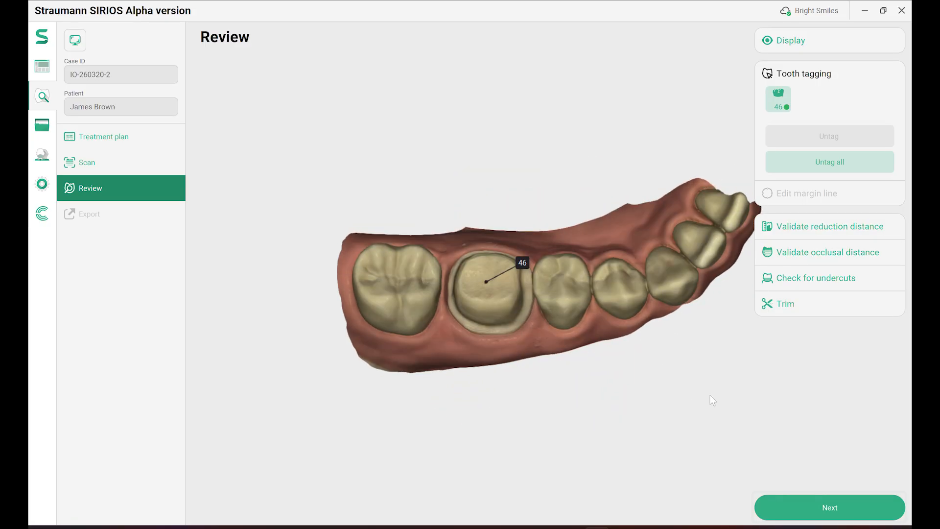
Set the due date to April 3, 2026, send the case and sign the prescription.
click(852, 503)
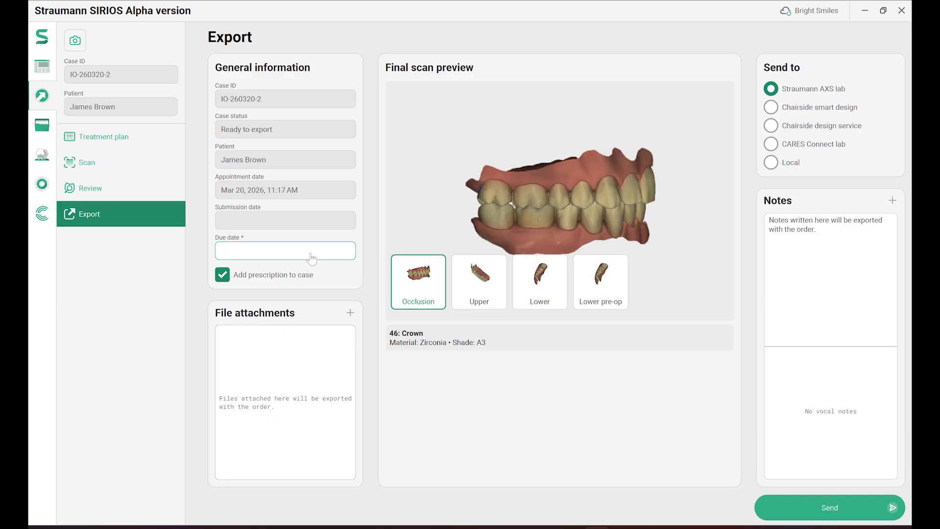
click(311, 258)
click(355, 386)
click(849, 502)
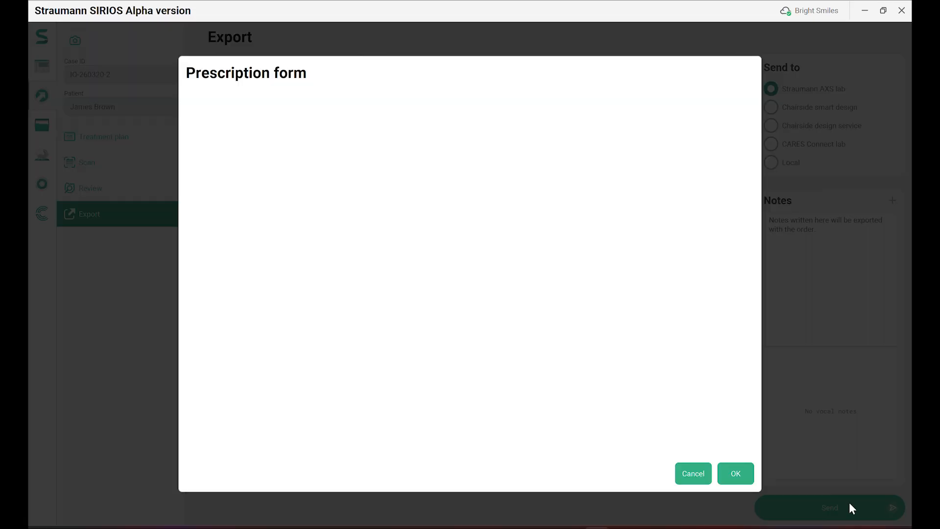
click(553, 432)
drag(373, 243, 414, 267)
drag(430, 252, 510, 274)
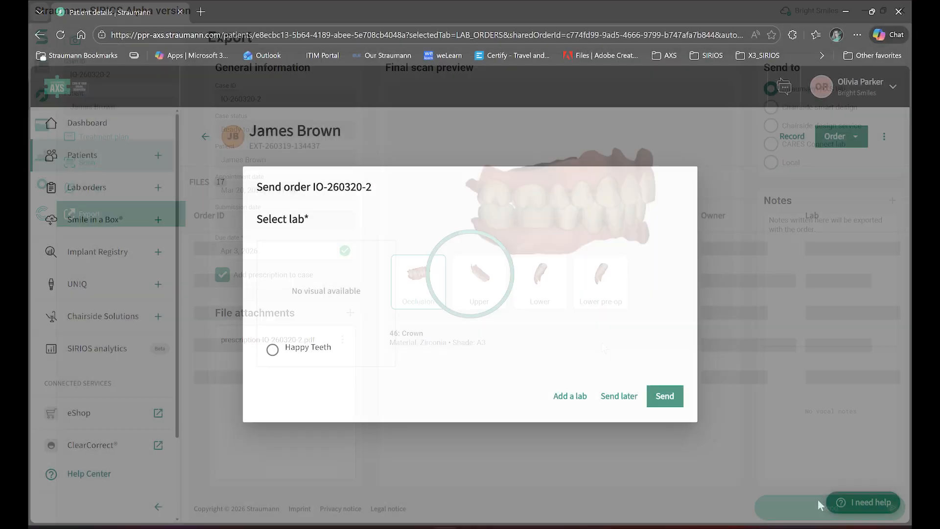
click(272, 349)
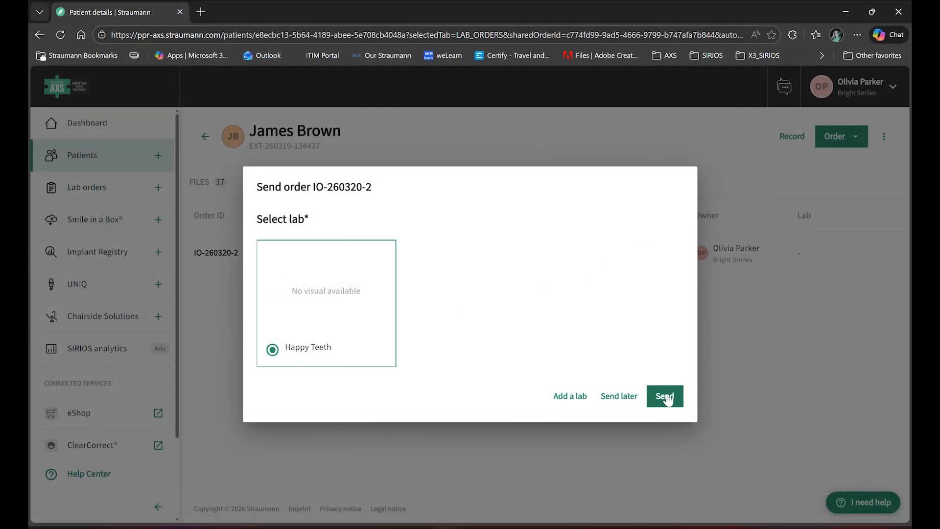
click(679, 402)
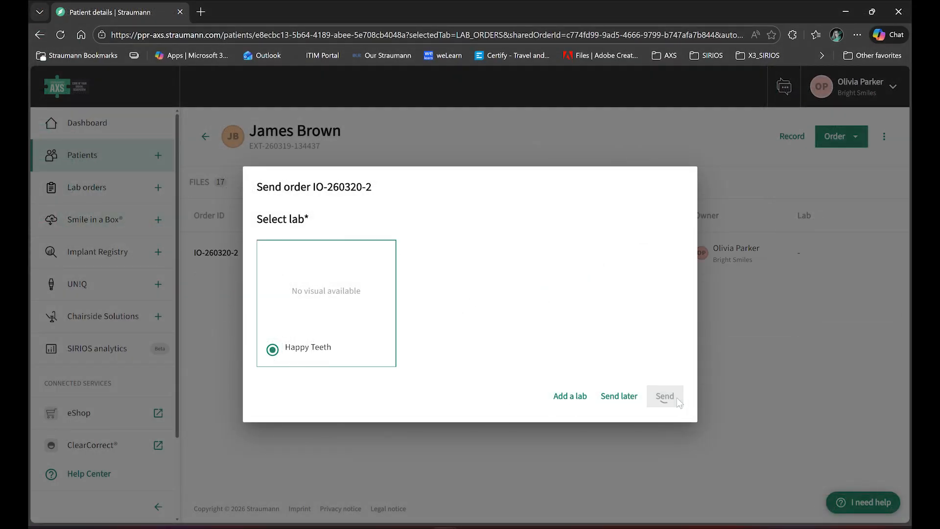